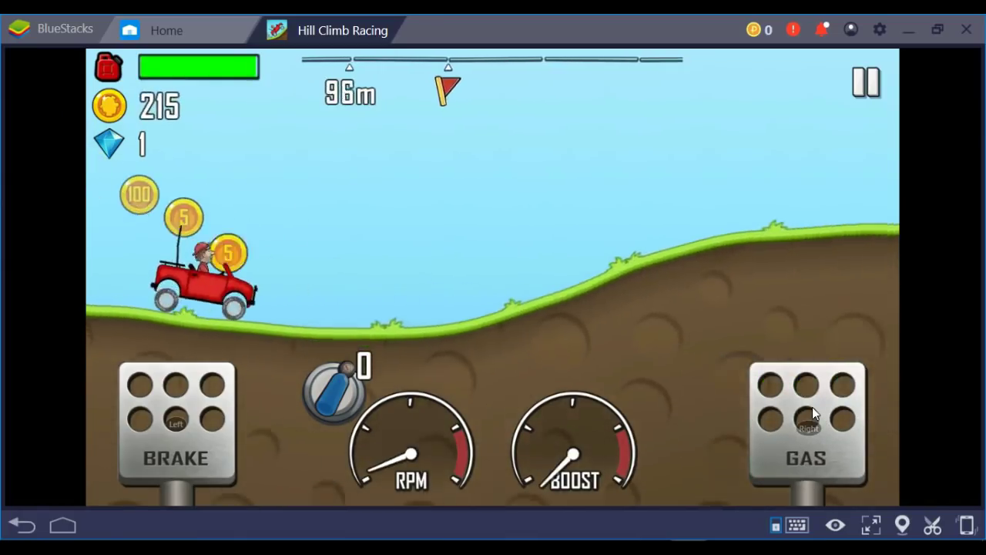
- Drive the red jeep to complete Level 1 at 206m, collecting 765 coins
key(Right)
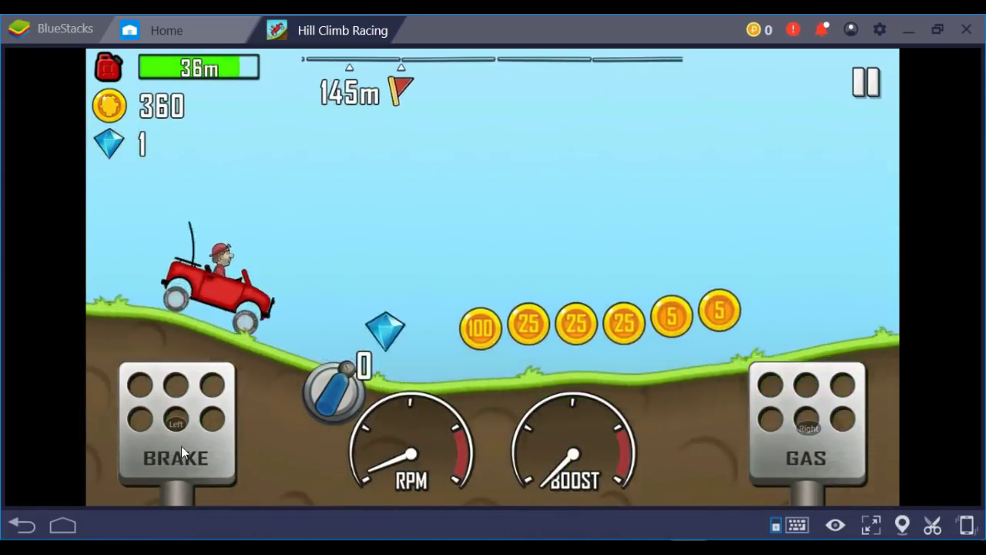
click(814, 406)
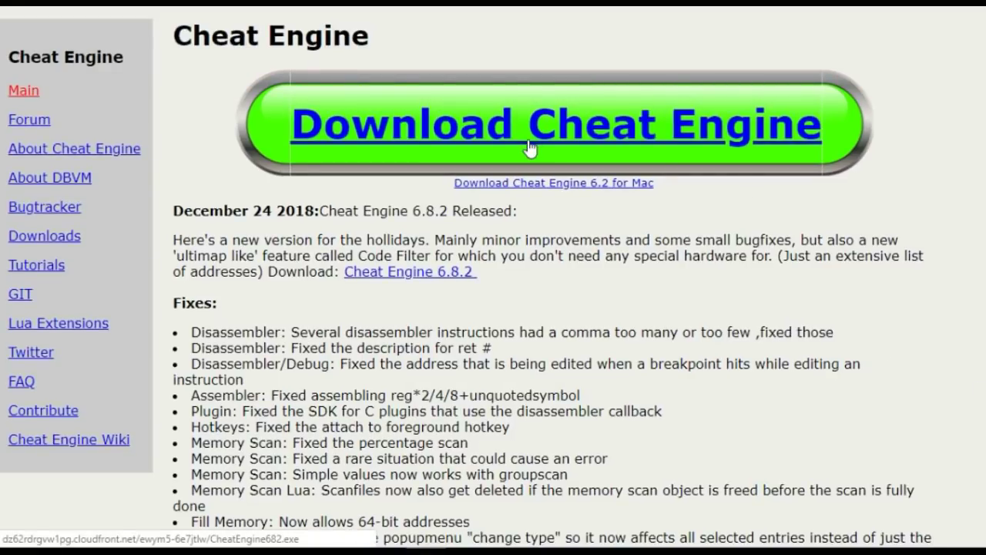
- Download the CheatEngine682 installer from the Cheat Engine homepage's green Download button
click(579, 141)
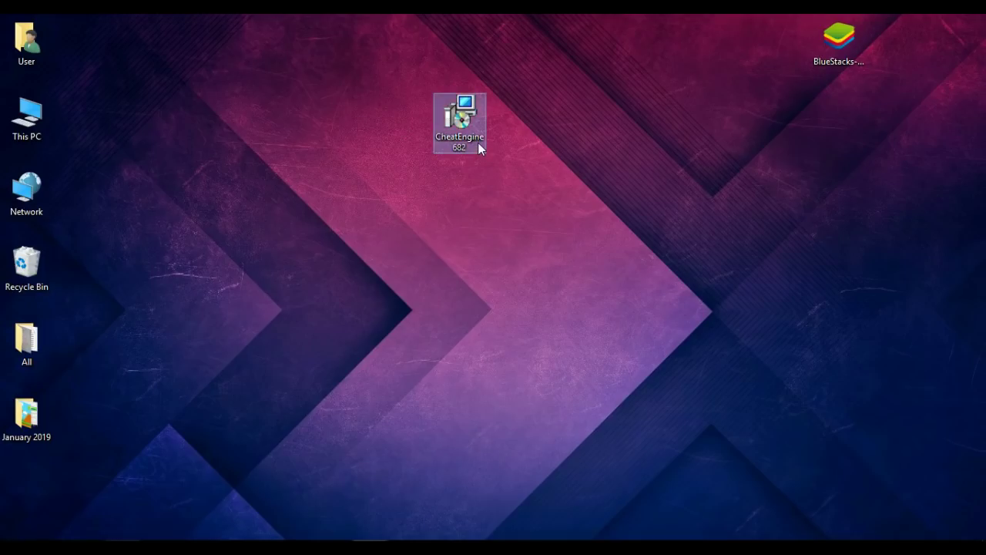
- Launch the CheatEngine682 installer and accept the license agreement
double_click(477, 141)
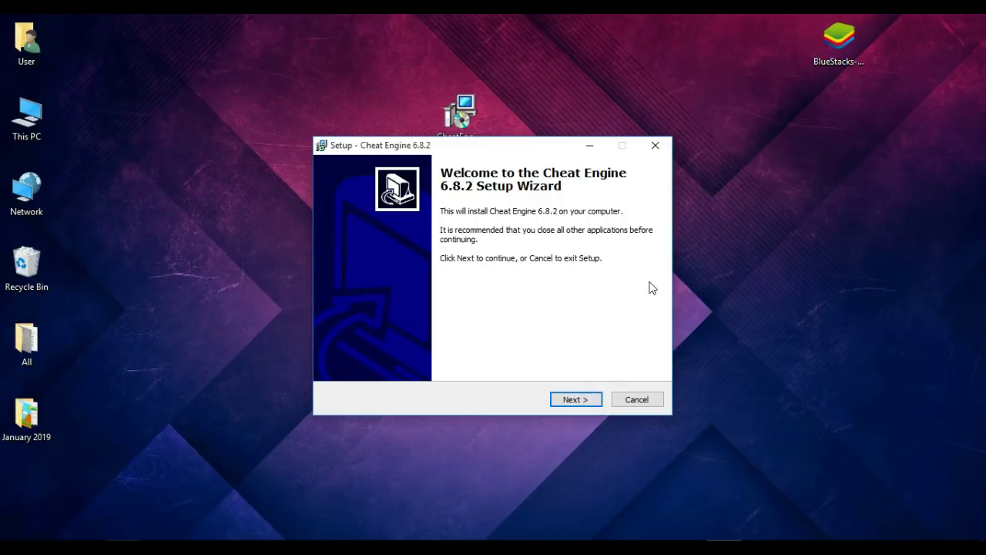
click(576, 399)
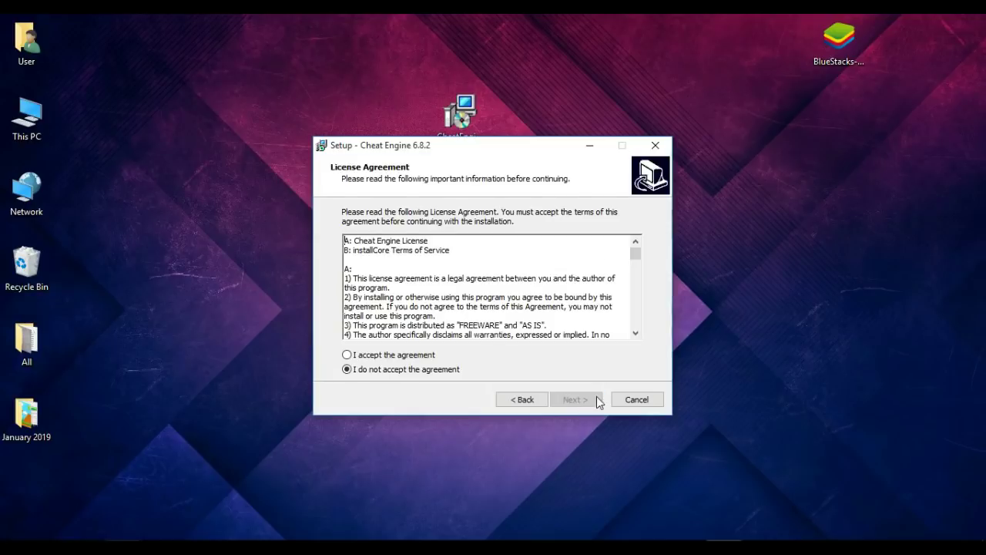
click(347, 355)
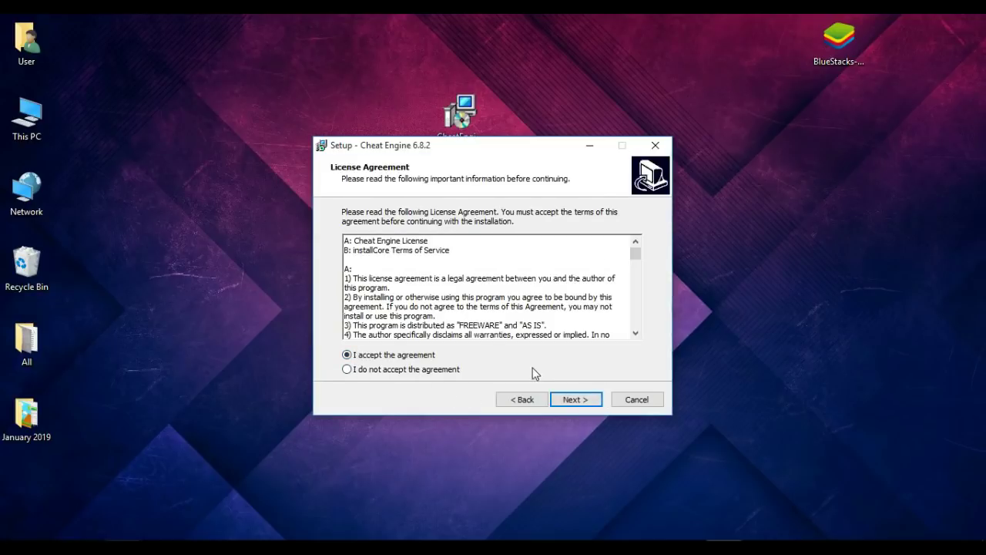
scroll(530, 302, down, 5)
click(575, 400)
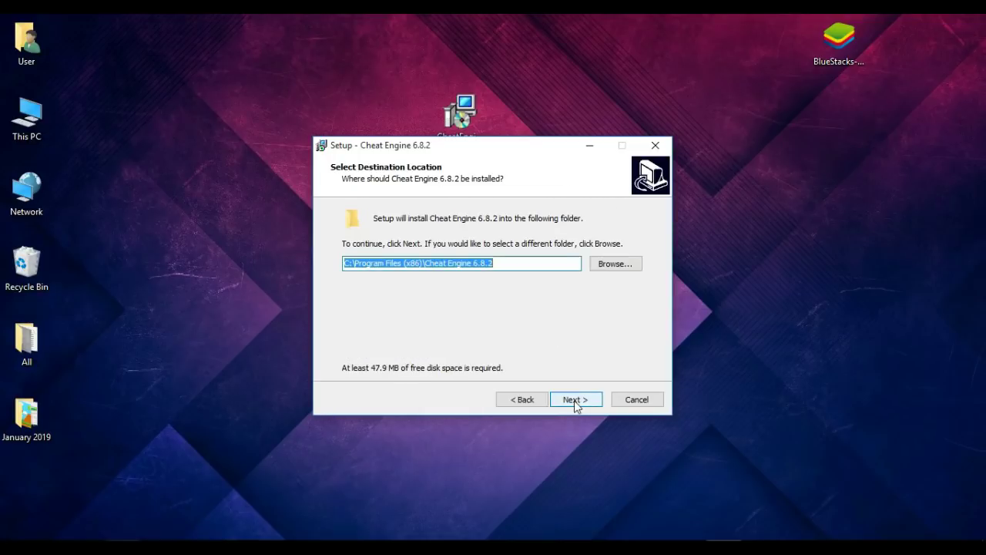
- Install with default folders, desktop icon and update checking, skipping the Opera offer
click(568, 401)
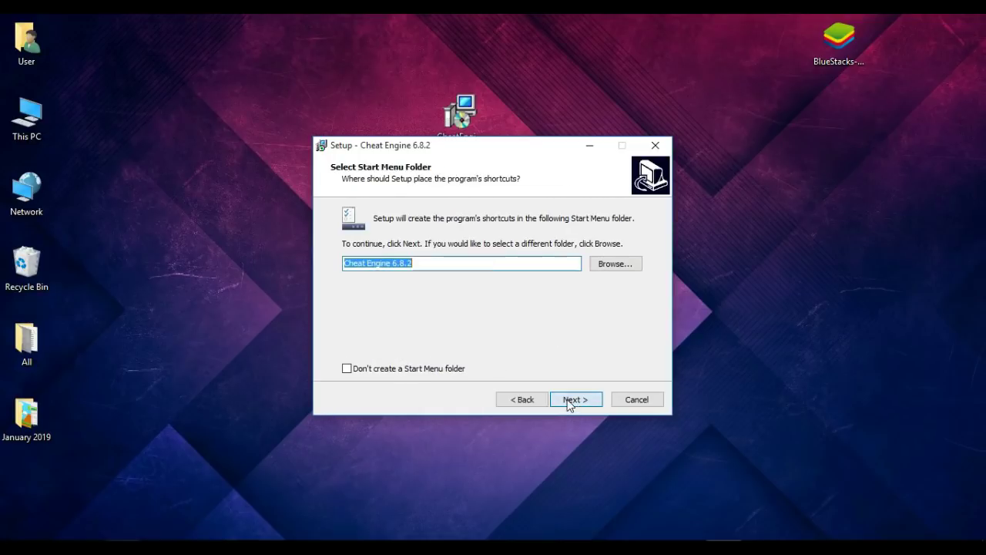
click(568, 402)
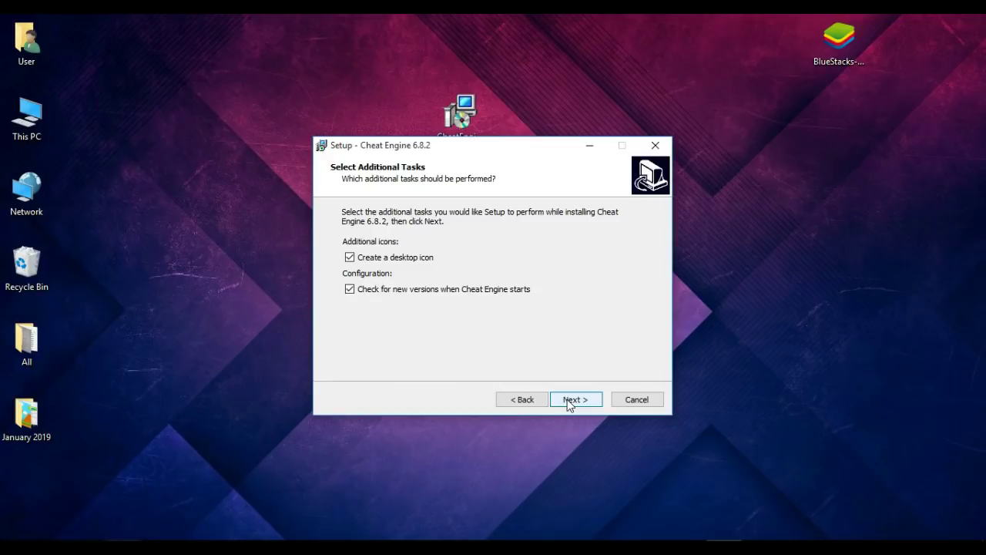
click(567, 399)
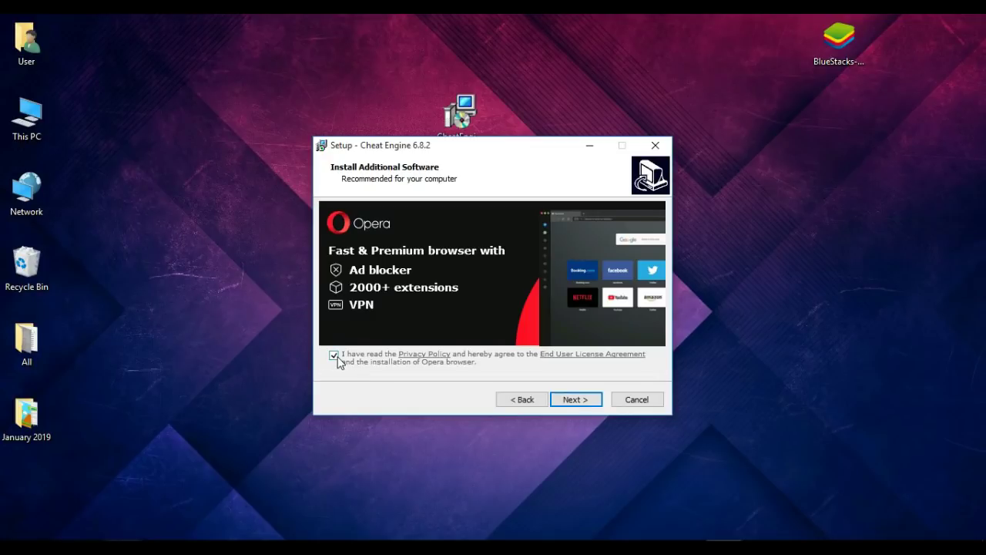
click(579, 408)
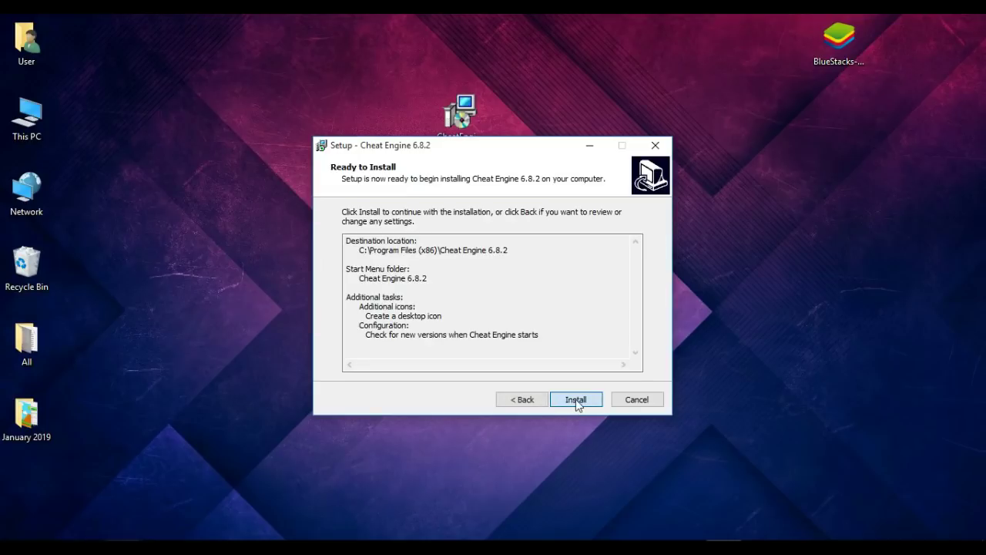
click(576, 399)
click(575, 399)
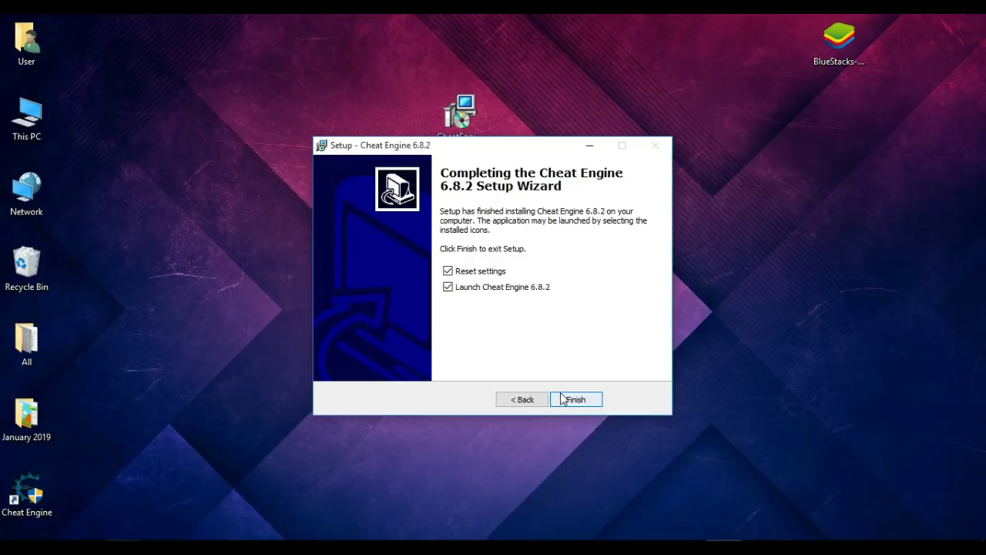
click(575, 399)
- Decline the tutorial and open Cheat Engine's Settings dialog on General Settings
click(590, 287)
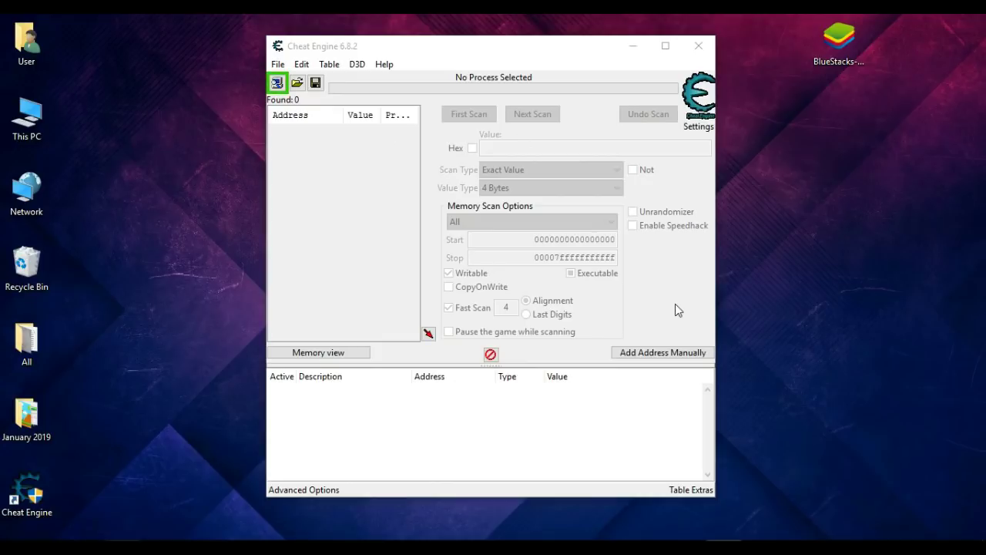
click(415, 146)
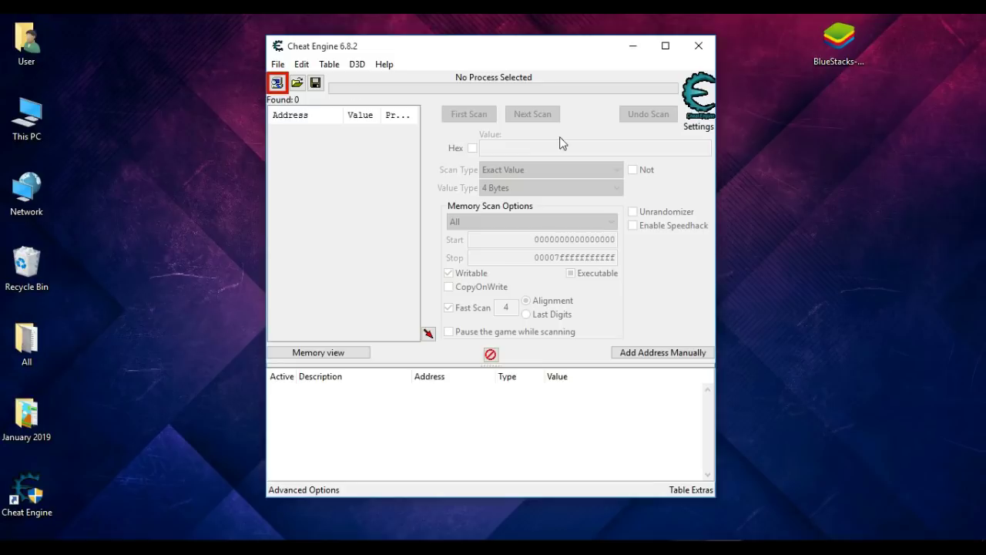
click(695, 131)
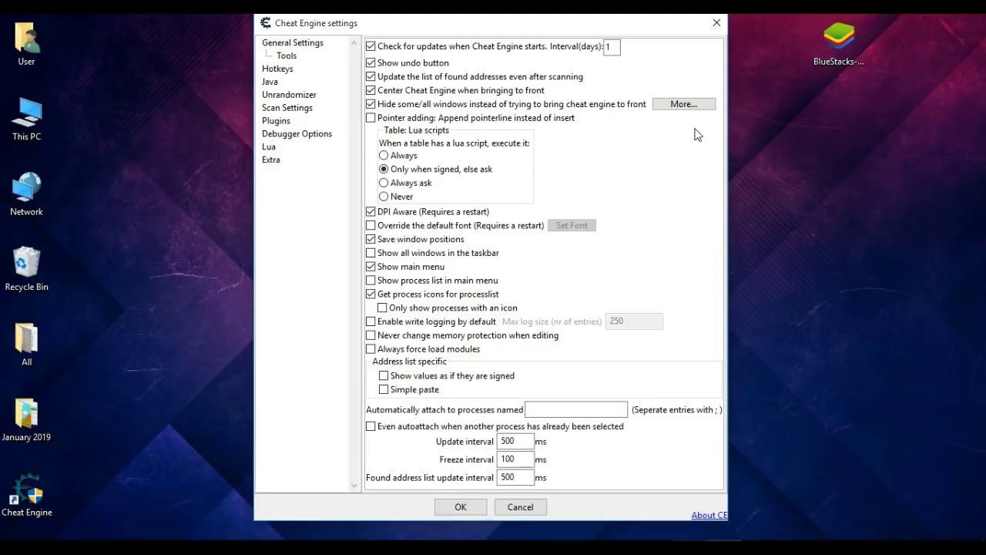
- Enable the Java page's 'Show java menu item' option without jvm.dll, then go to Extra
click(301, 71)
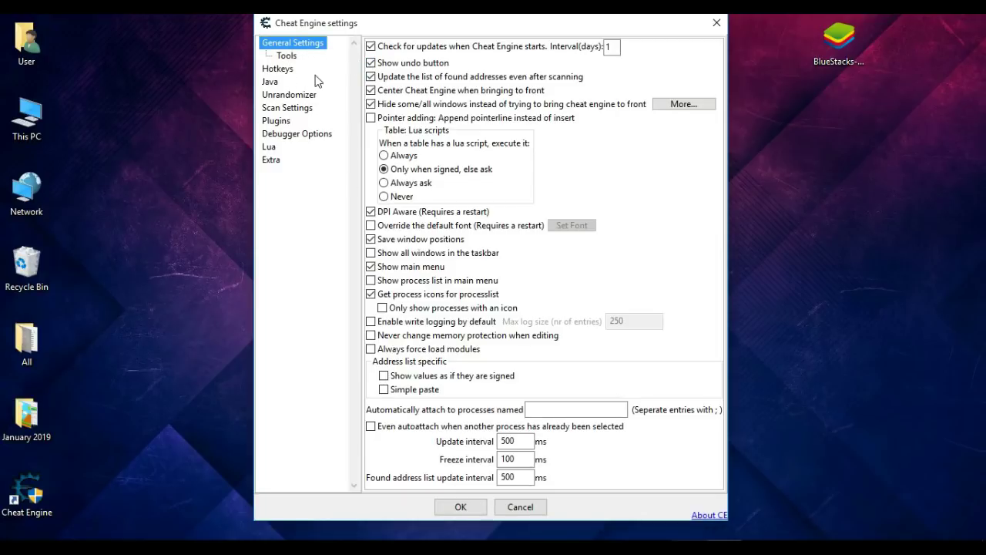
click(275, 83)
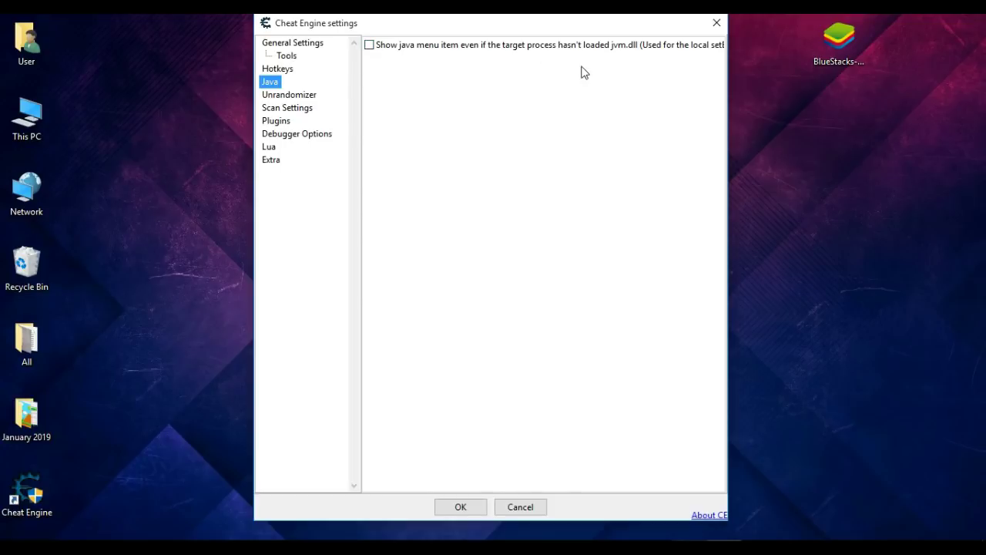
click(370, 46)
click(273, 161)
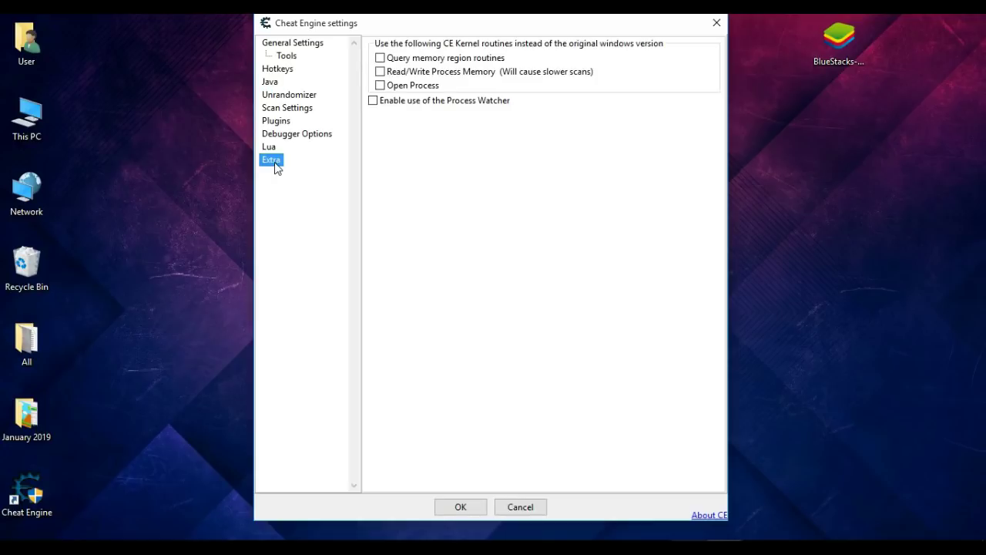
- Use kernel routines for querying memory regions and skip No Cache protected memory in scans
click(381, 58)
click(301, 114)
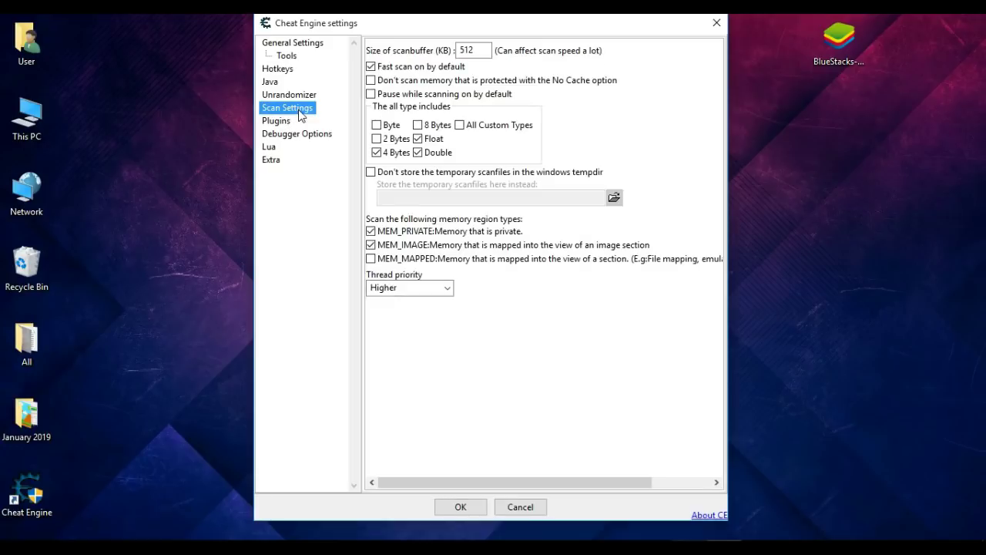
click(375, 81)
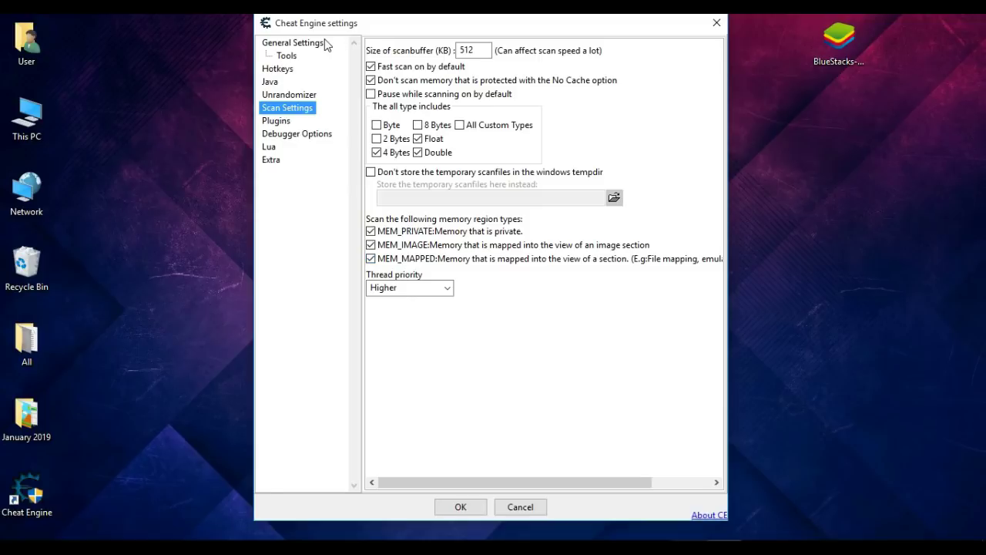
- Review the Java, Extra and Scan Settings pages, then save the settings with OK
click(279, 84)
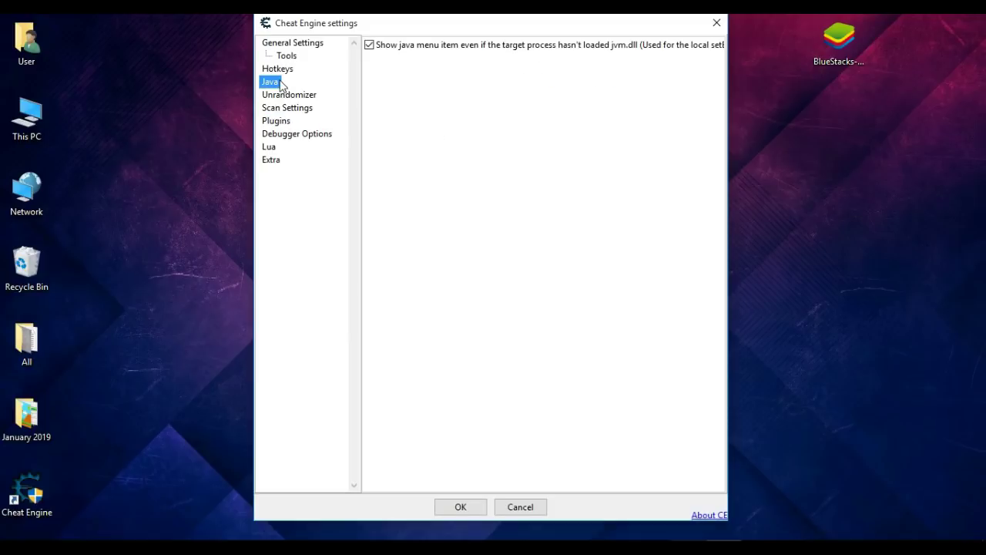
click(281, 166)
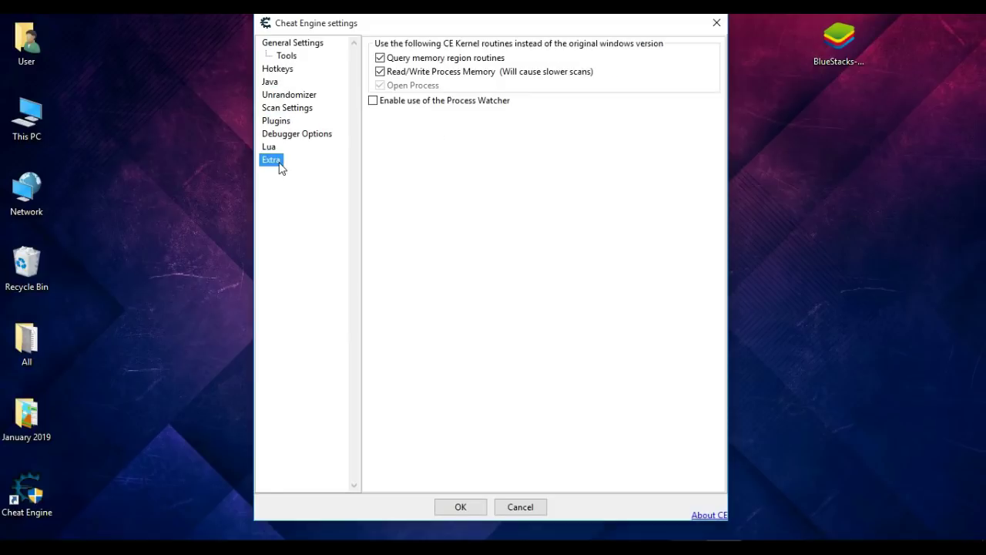
click(279, 110)
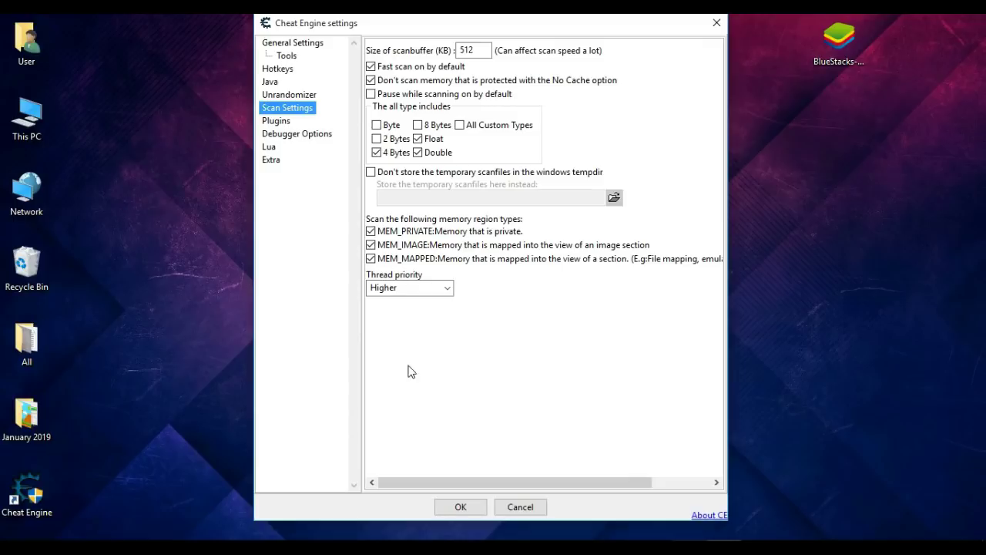
click(450, 510)
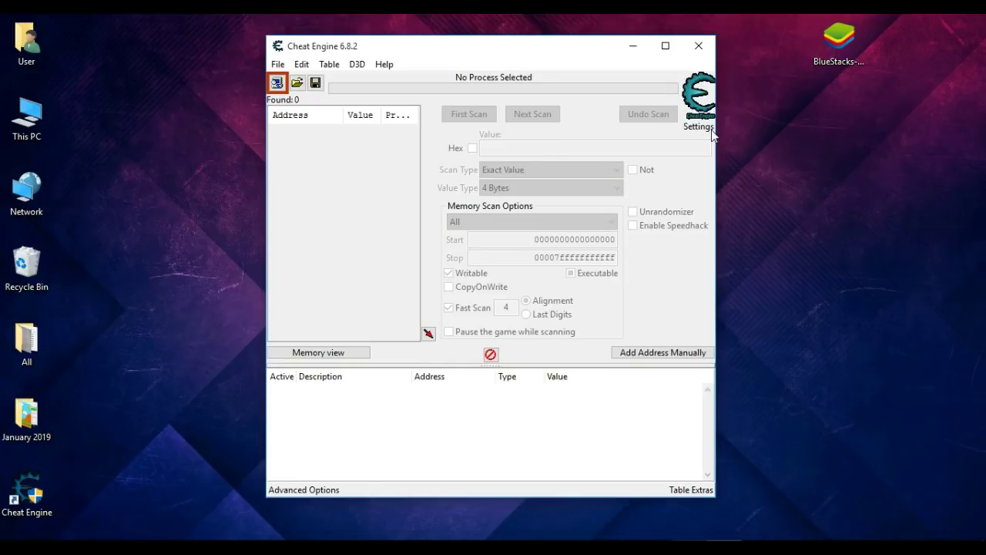
- Attach Cheat Engine to 00000000-[Physical Memory] and focus the scan Value field
click(278, 83)
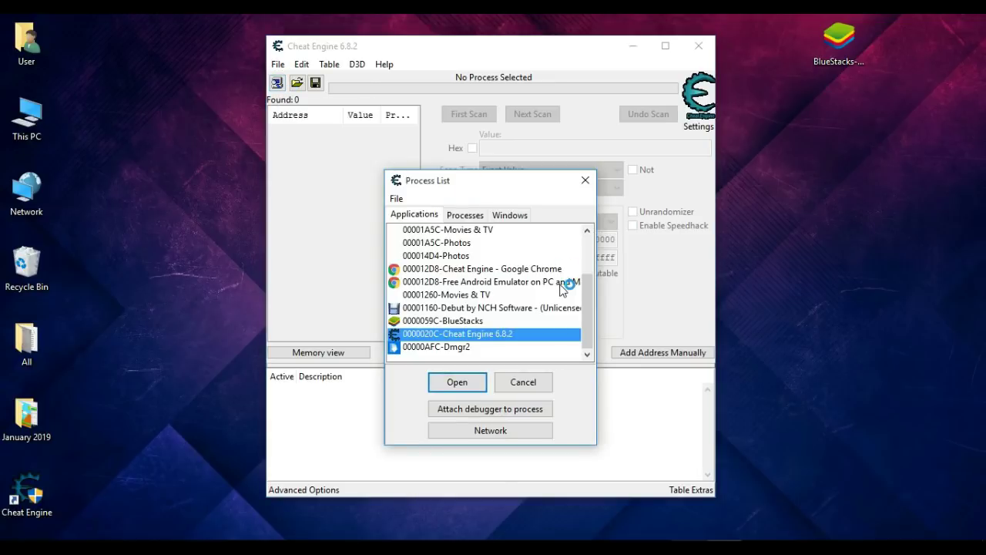
scroll(591, 331, up, 2)
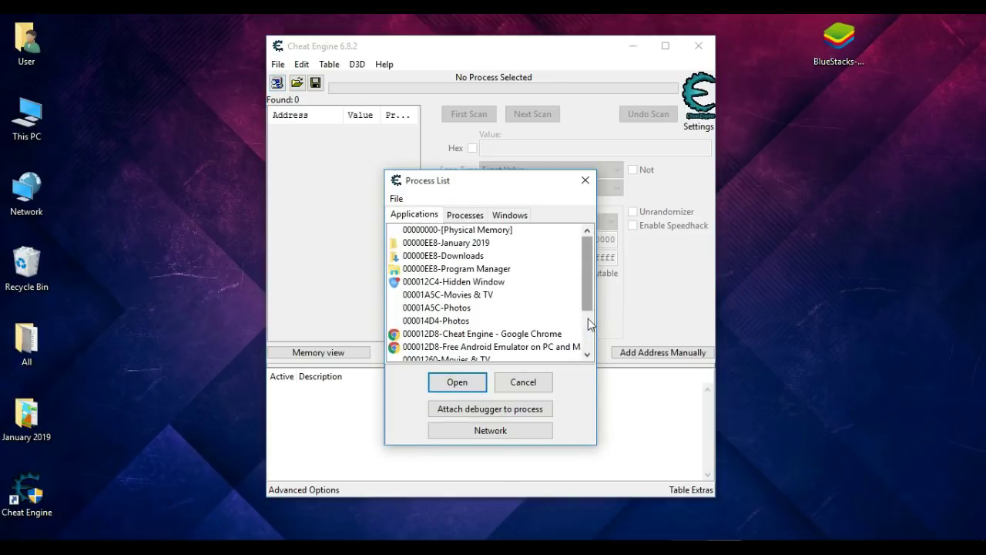
click(504, 233)
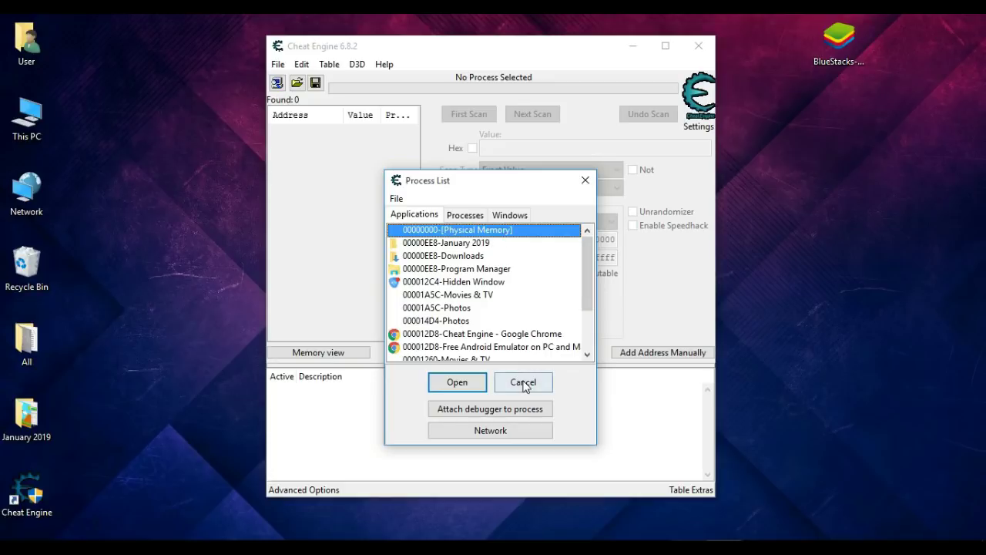
click(457, 383)
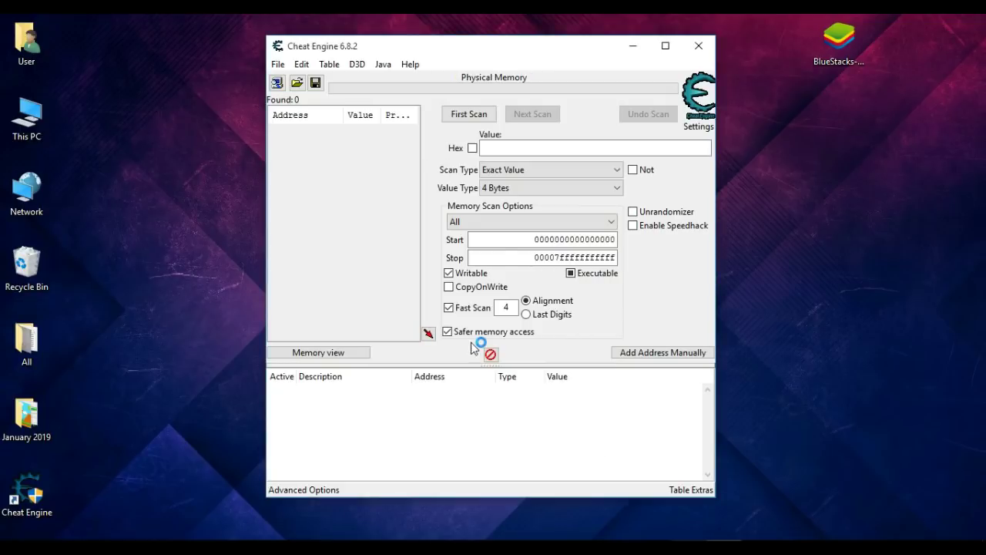
click(510, 149)
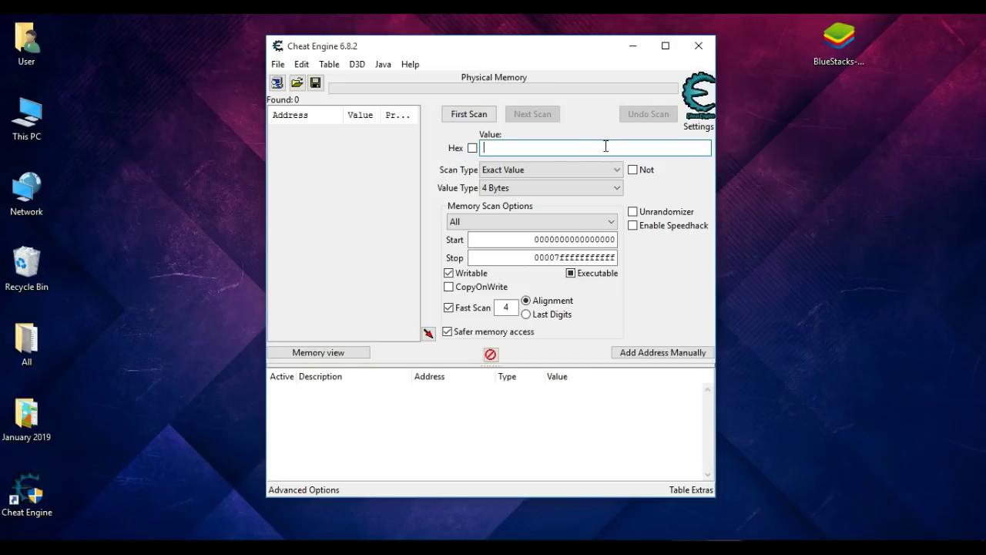
key(Tab)
click(486, 147)
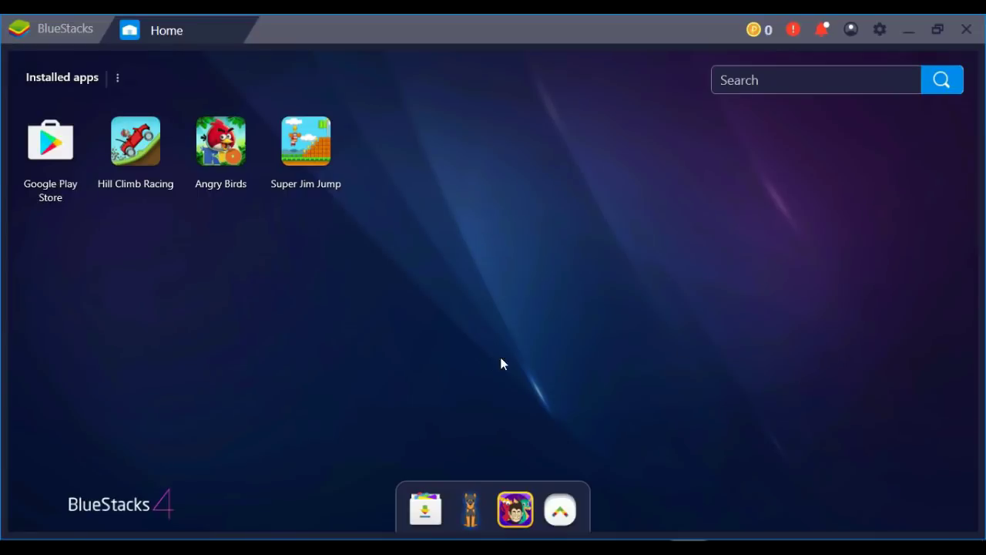
- Launch Hill Climb Racing and swipe the vehicles to the Monster Truck and back to the Motocross Bike
click(135, 141)
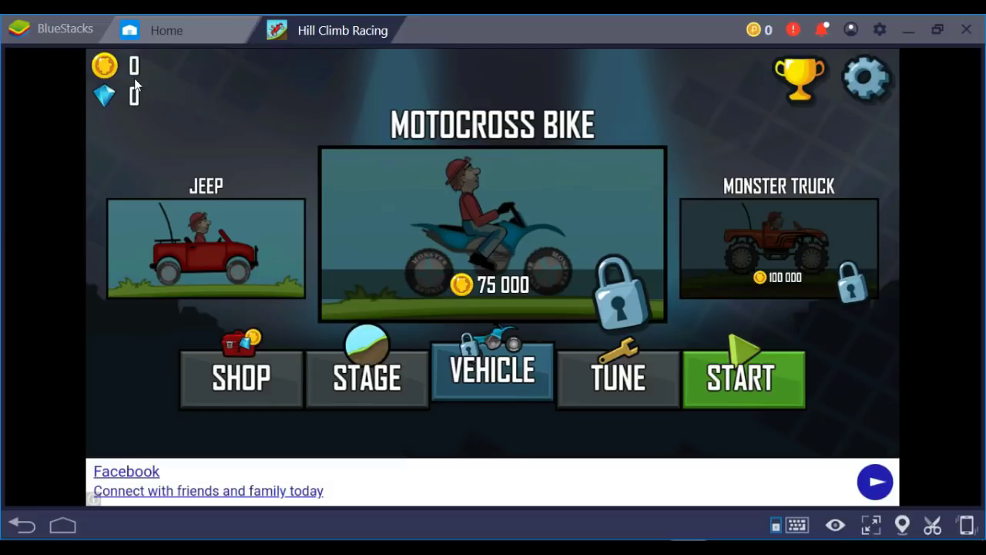
drag(782, 254, 370, 272)
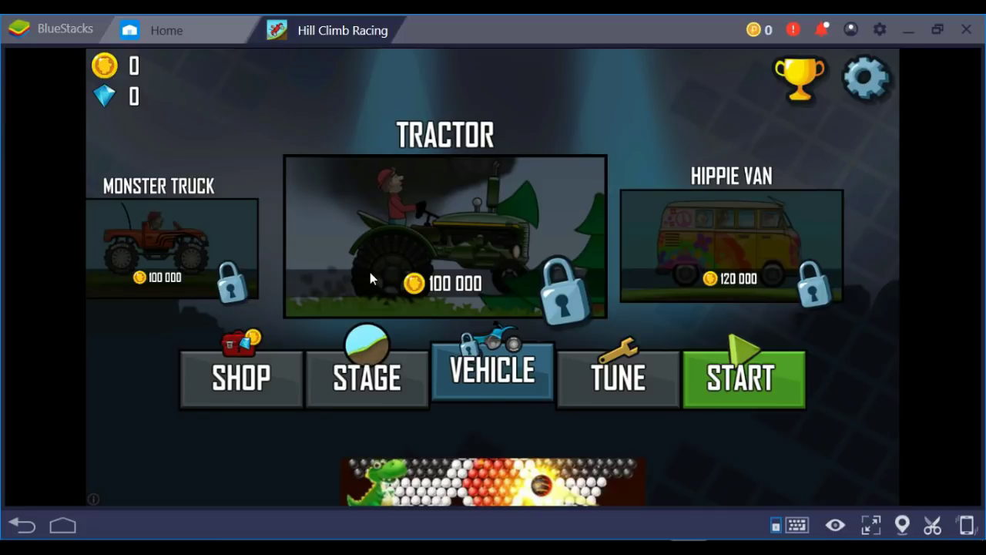
drag(370, 272, 693, 263)
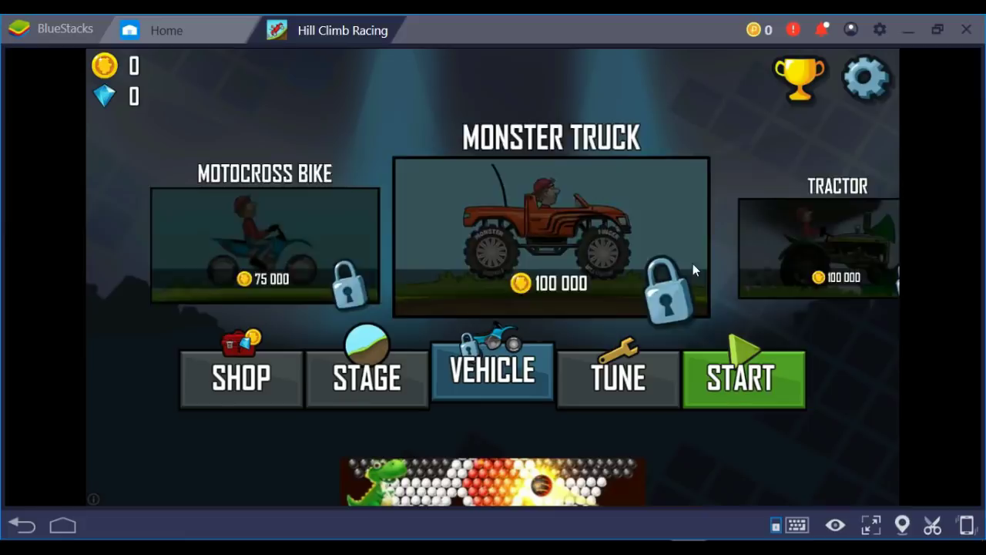